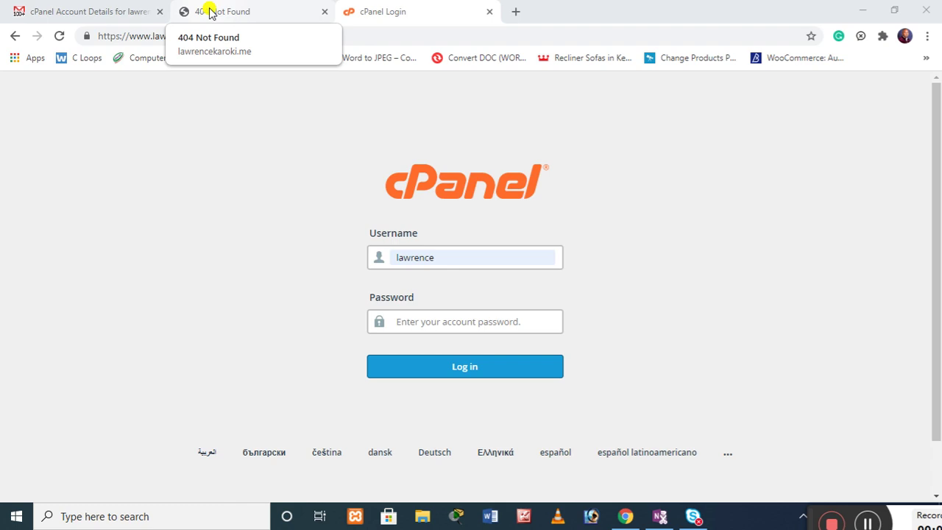
- After checking the domain's 404 page, sign in to cPanel with the pasted account password
left_click(216, 11)
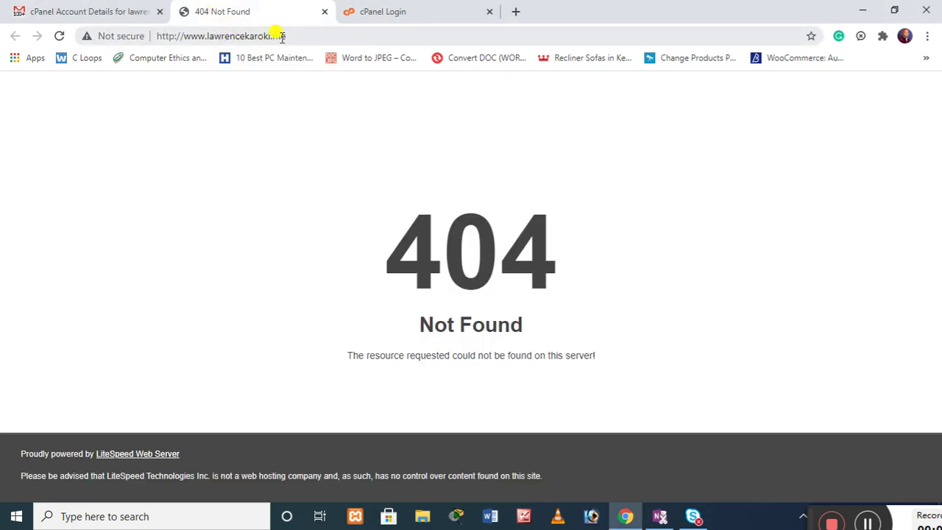
left_click(353, 13)
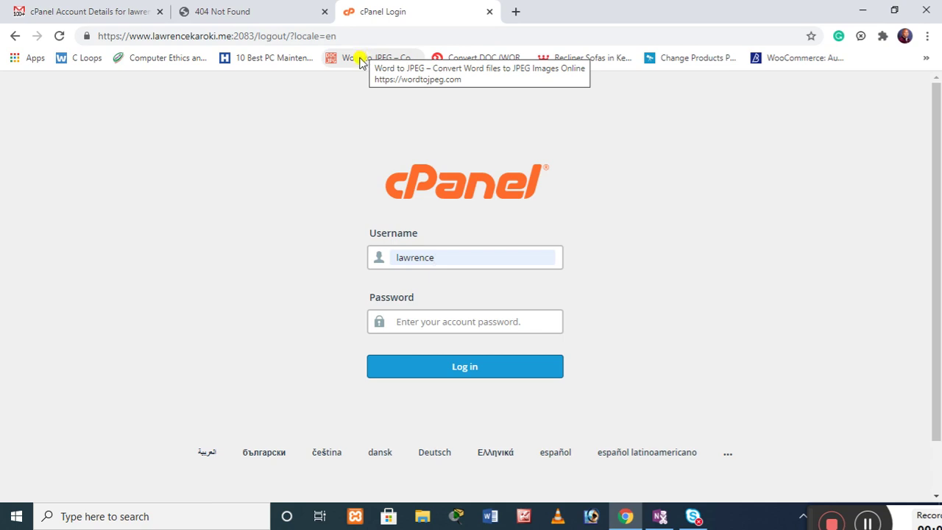
left_click(445, 317)
left_click(453, 259)
left_click(450, 322)
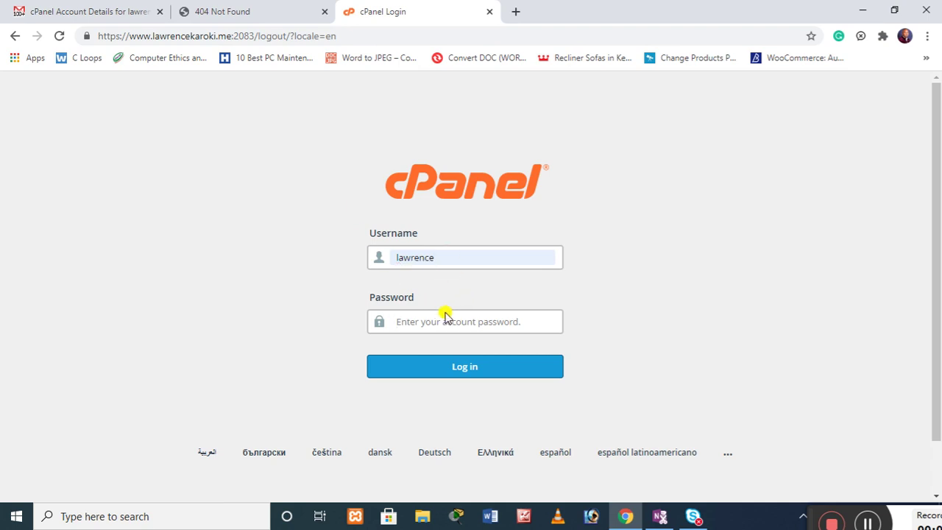
key("ctrl+v")
left_click(440, 366)
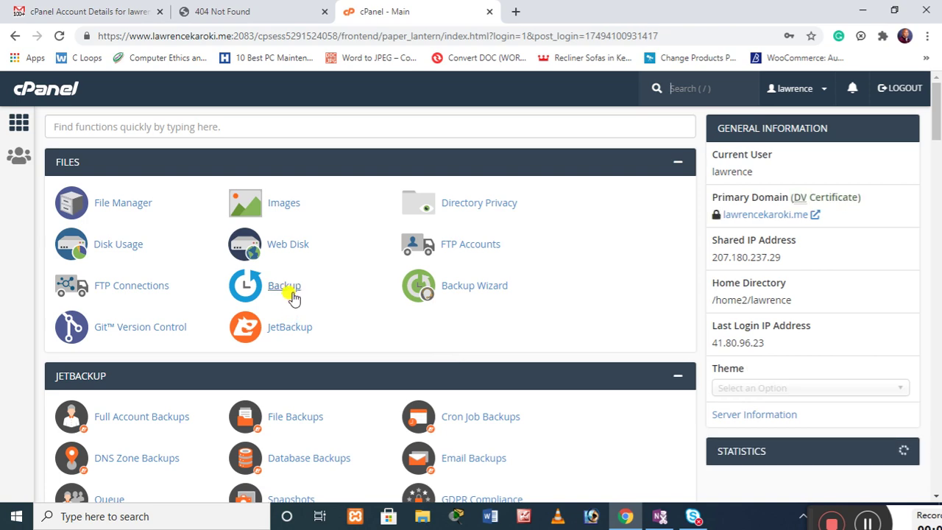
- Scroll down to the Software section and open WordPress Manager by Softaculous
scroll(291, 309, "down", 3)
scroll(294, 291, "down", 3)
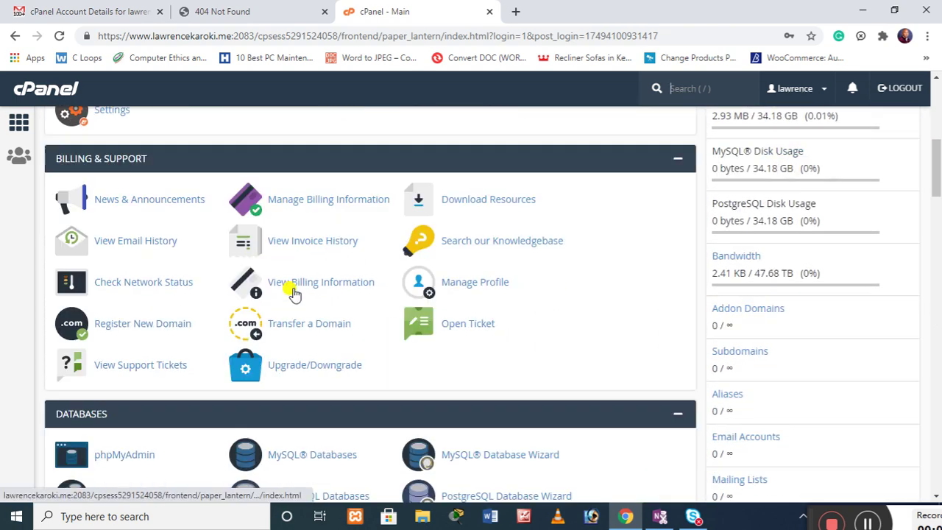
scroll(294, 292, "up", 6)
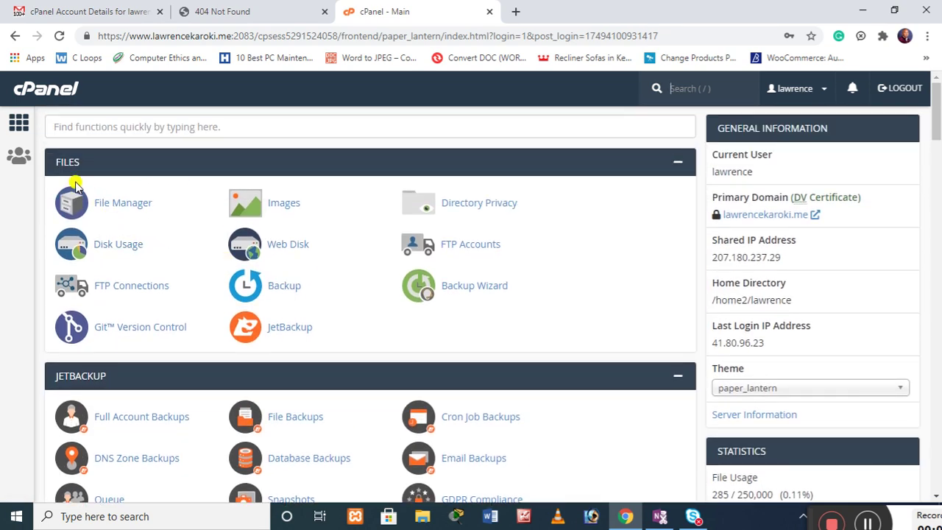
scroll(103, 265, "down", 1)
scroll(103, 265, "down", 2)
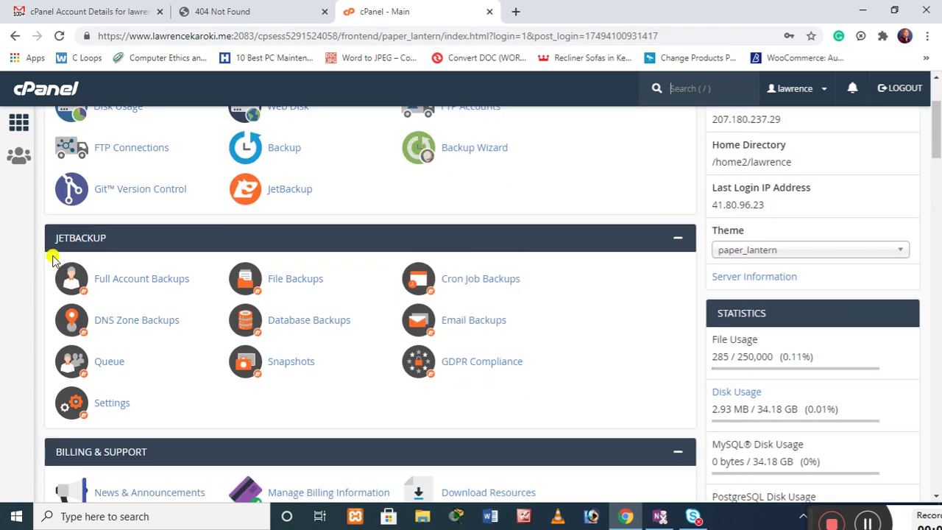
scroll(88, 235, "down", 3)
scroll(92, 249, "down", 3)
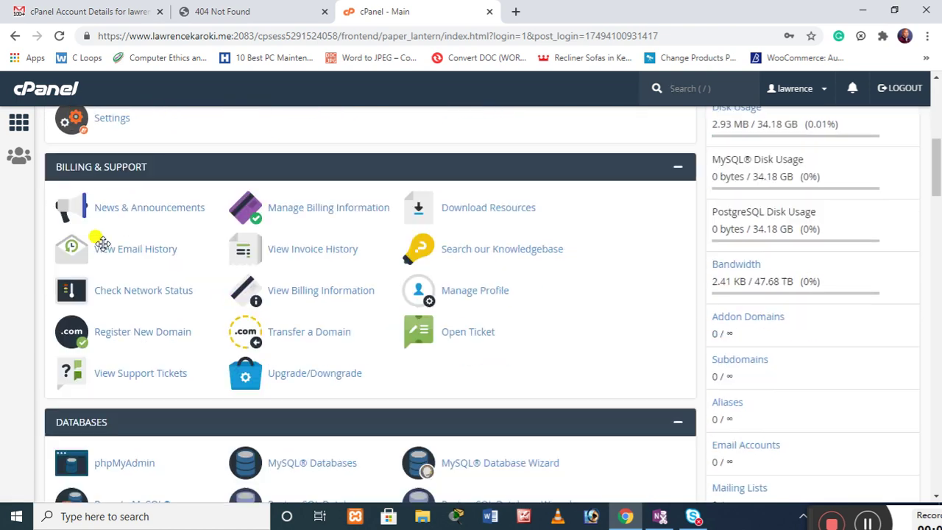
scroll(131, 273, "down", 3)
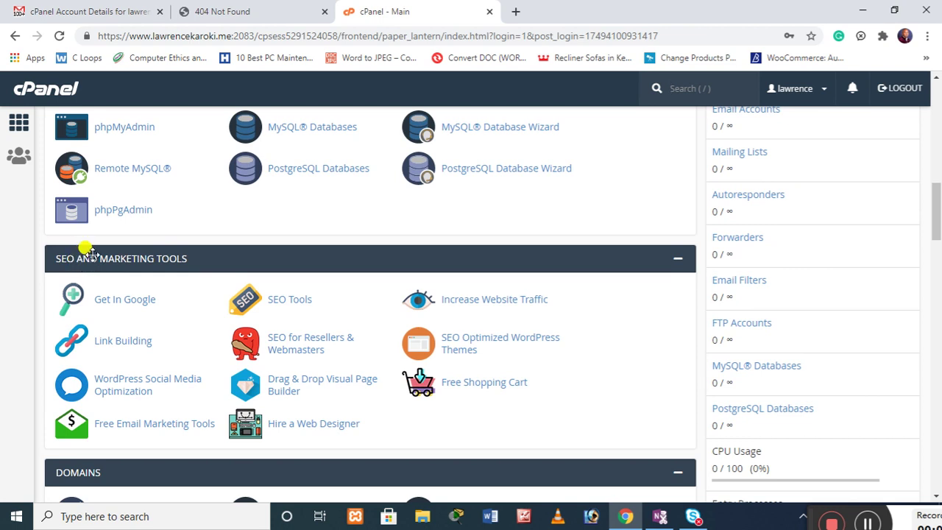
scroll(151, 251, "down", 2)
scroll(74, 322, "down", 7)
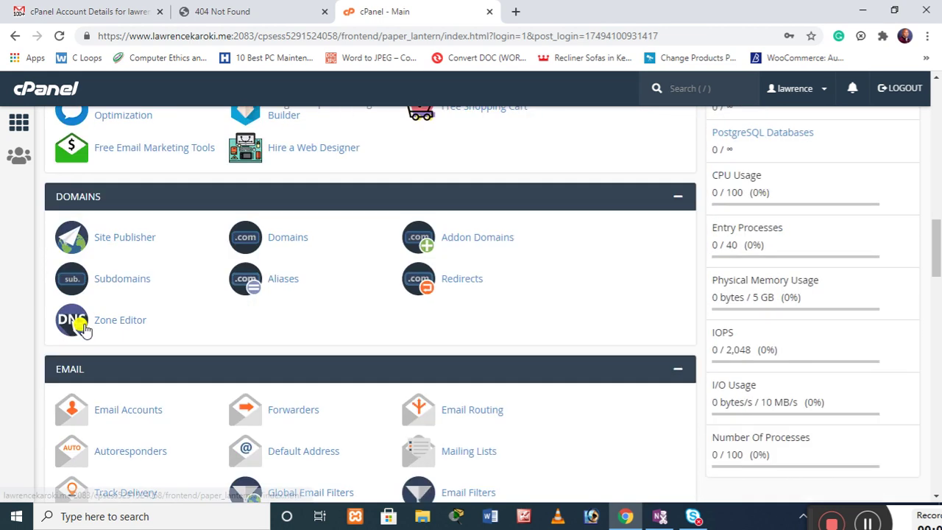
scroll(143, 301, "down", 5)
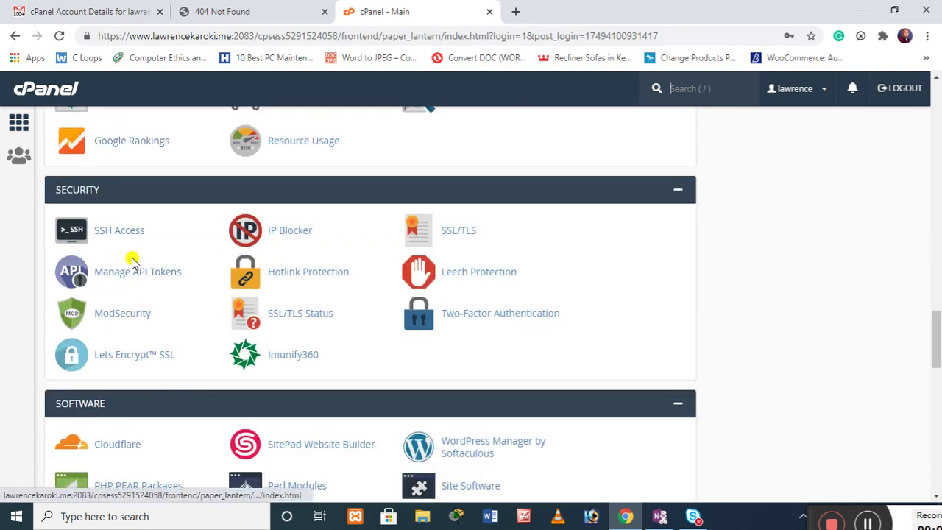
scroll(118, 290, "down", 5)
scroll(92, 287, "down", 4)
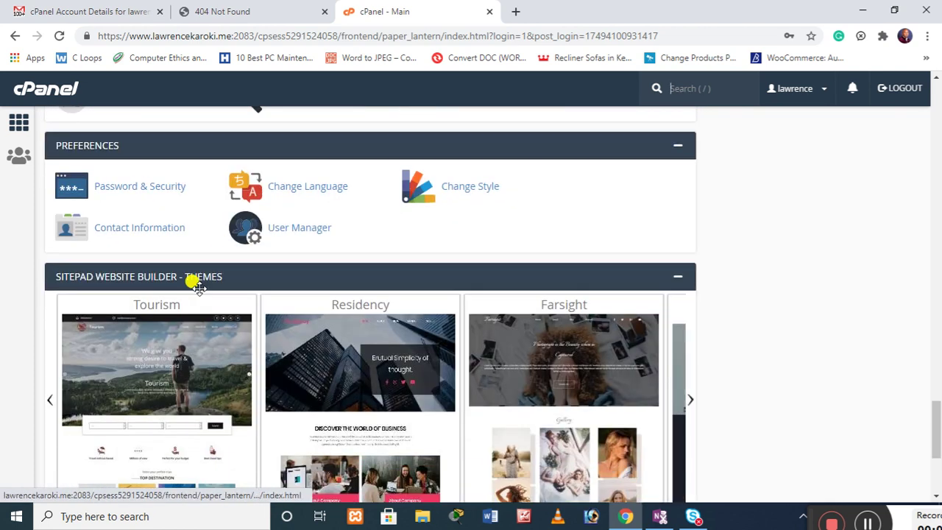
scroll(228, 270, "down", 2)
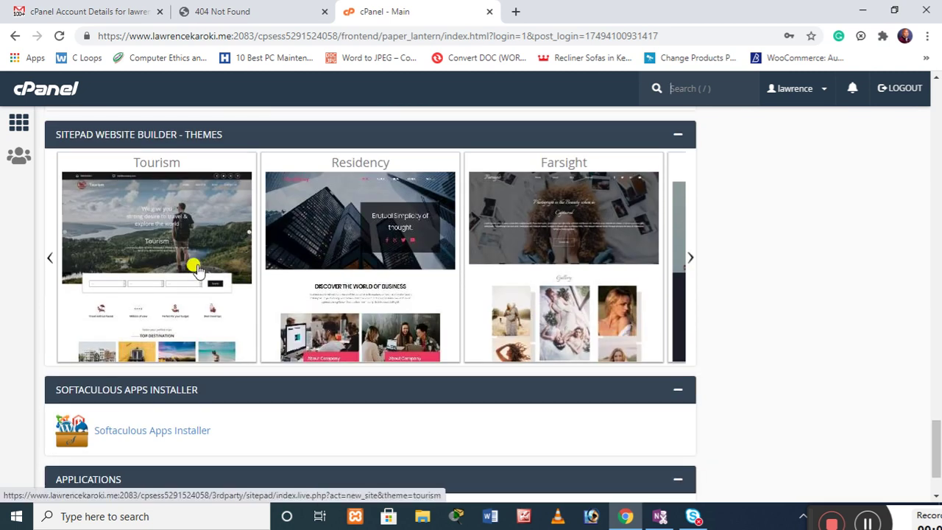
scroll(232, 270, "down", 2)
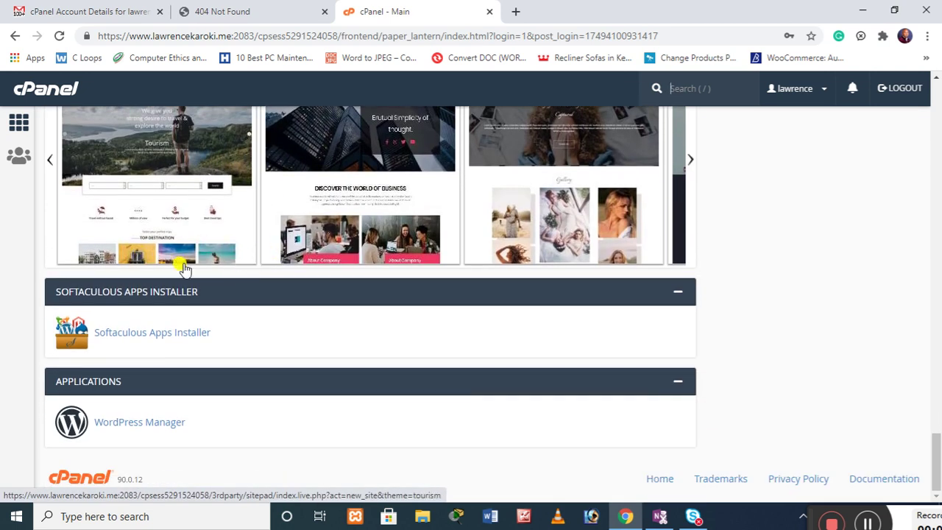
scroll(250, 280, "up", 12)
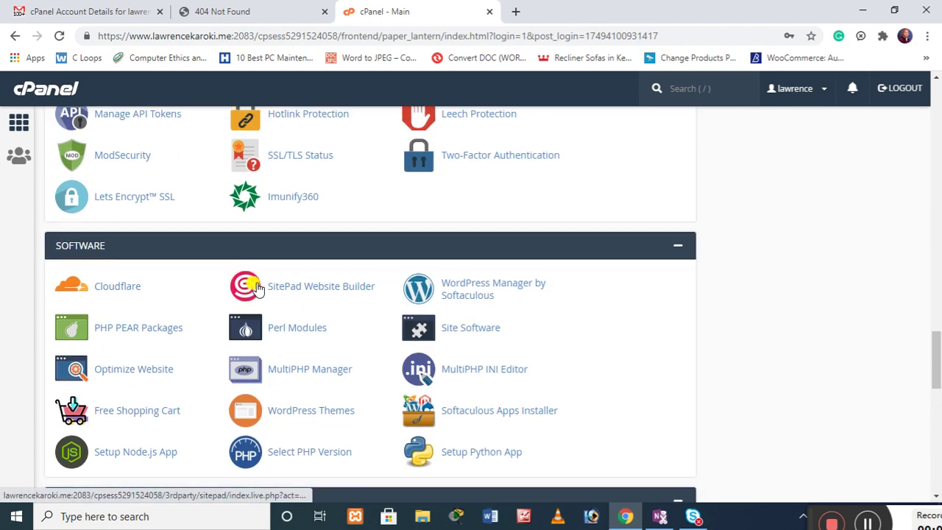
scroll(256, 286, "up", 10)
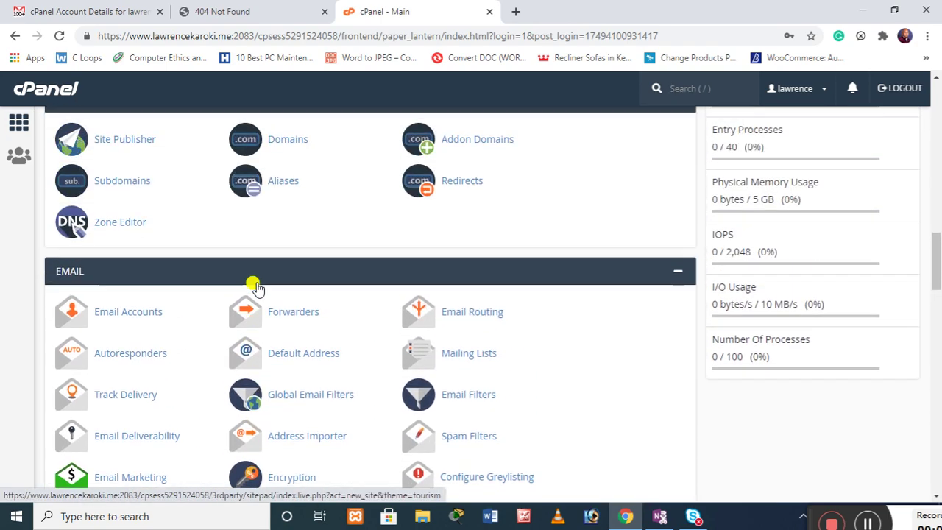
scroll(257, 286, "up", 5)
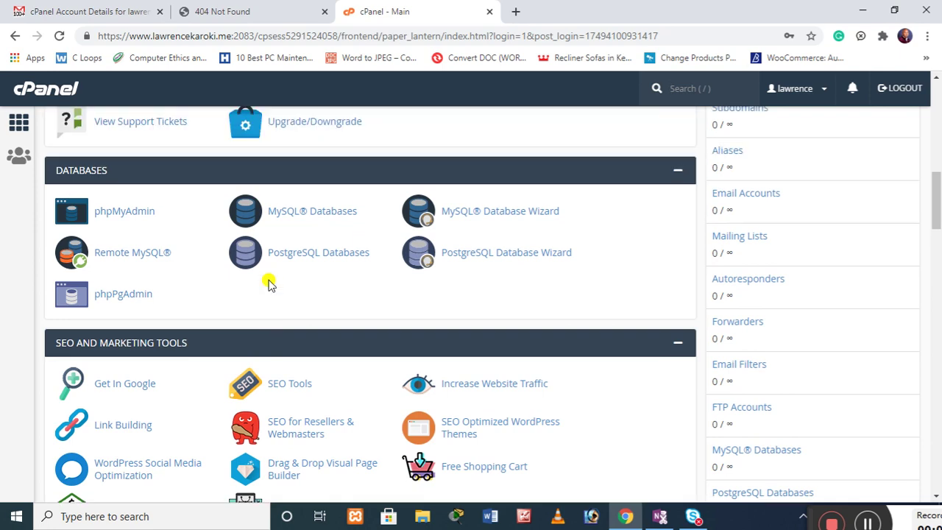
scroll(269, 285, "up", 7)
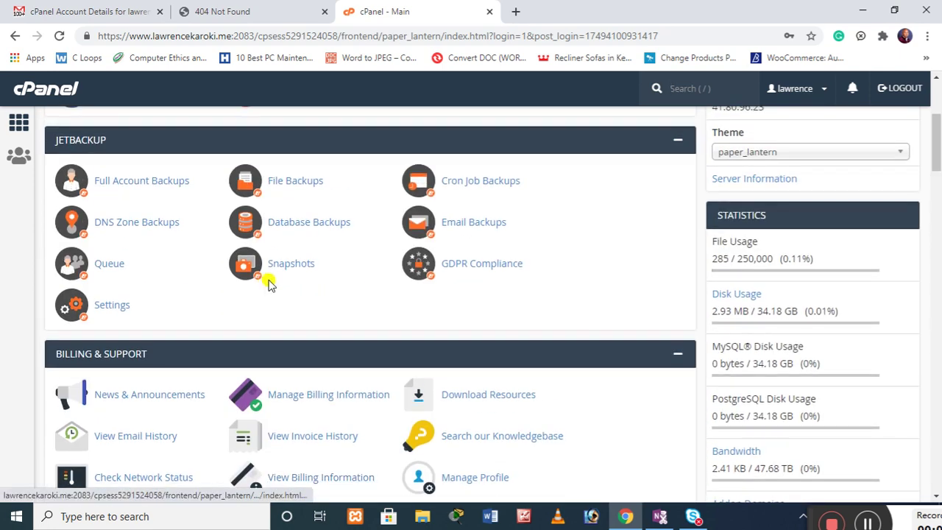
scroll(268, 284, "up", 1)
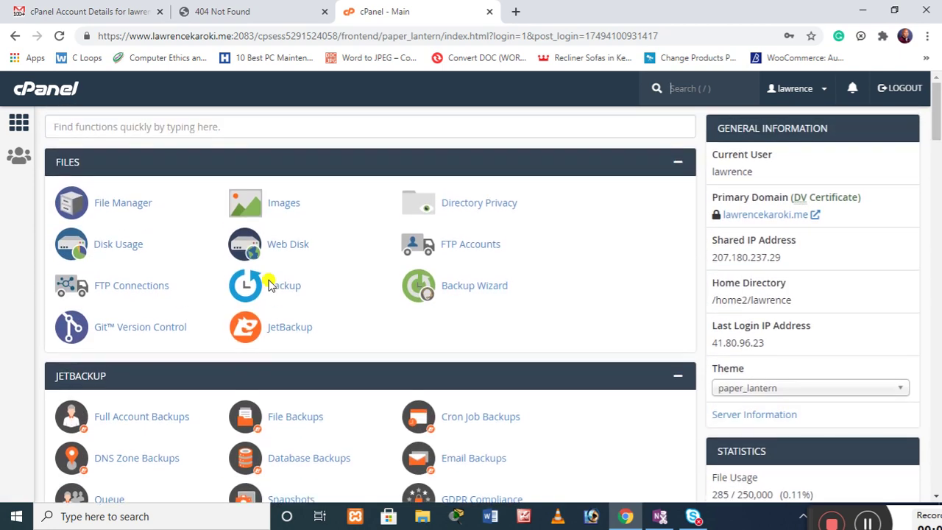
scroll(268, 285, "down", 10)
scroll(268, 285, "down", 10)
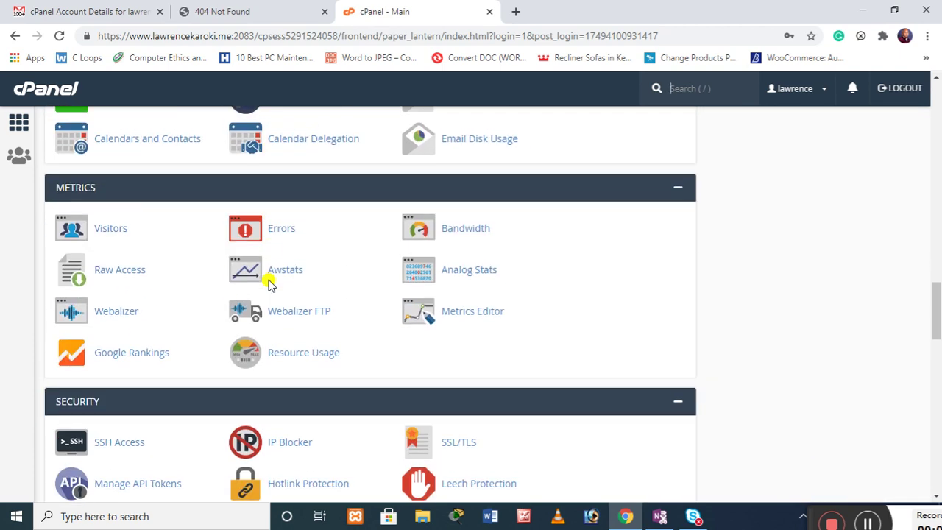
scroll(268, 284, "down", 5)
scroll(361, 311, "down", 2)
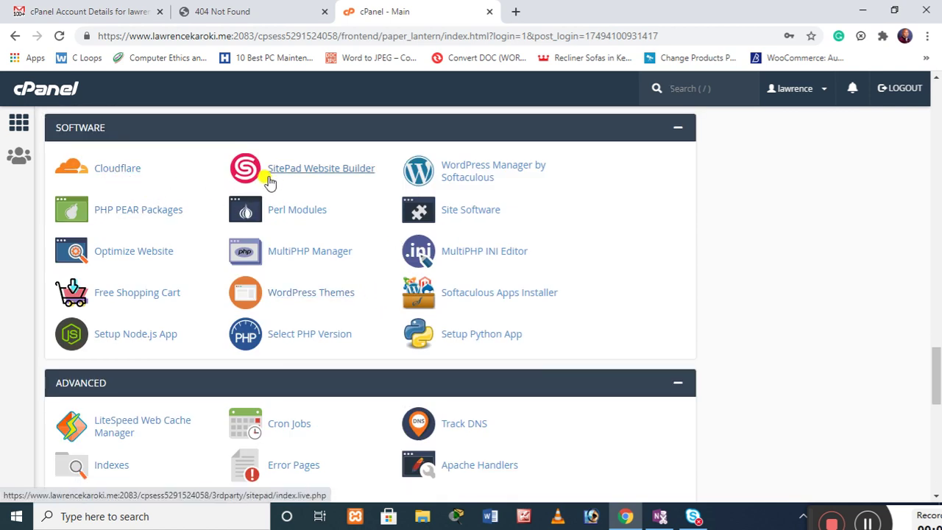
left_click(487, 186)
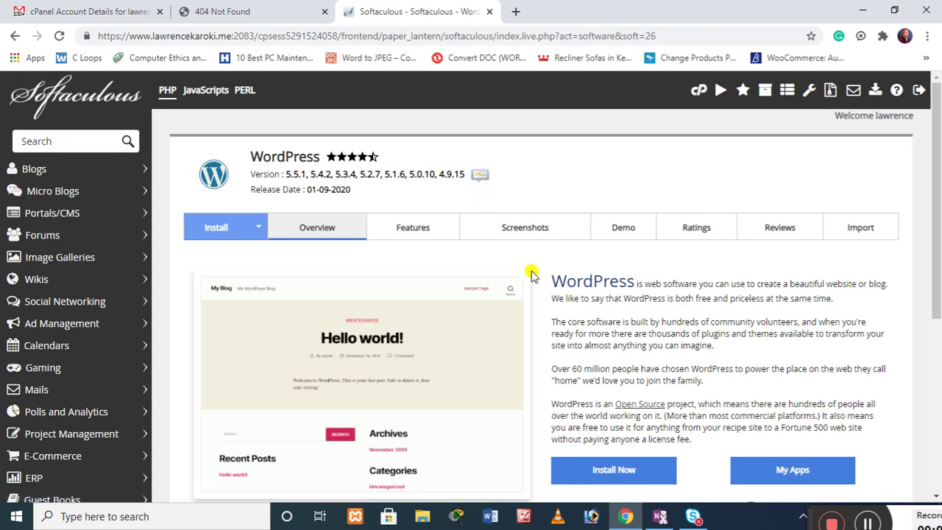
- Scroll down the Softaculous WordPress overview and choose Install Now
scroll(532, 275, "down", 1)
scroll(532, 275, "down", 1)
scroll(532, 275, "down", 2)
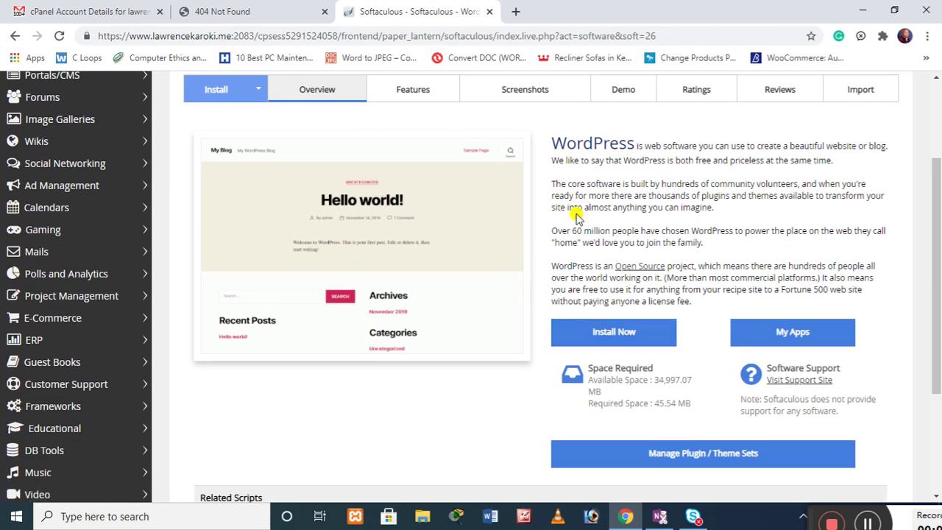
left_click(602, 333)
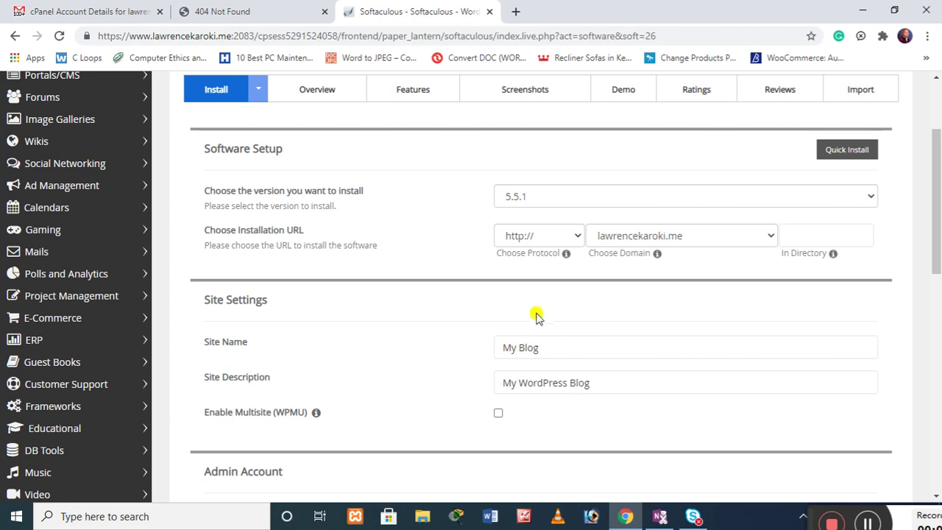
- Keep WordPress version 5.5.1, choose the https protocol and leave the install directory empty
left_click(543, 201)
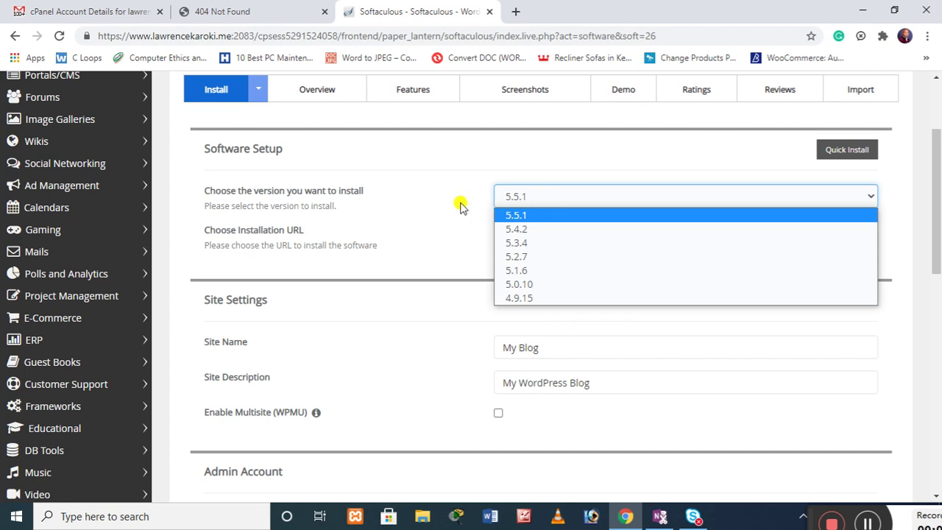
left_click(428, 209)
left_click(515, 234)
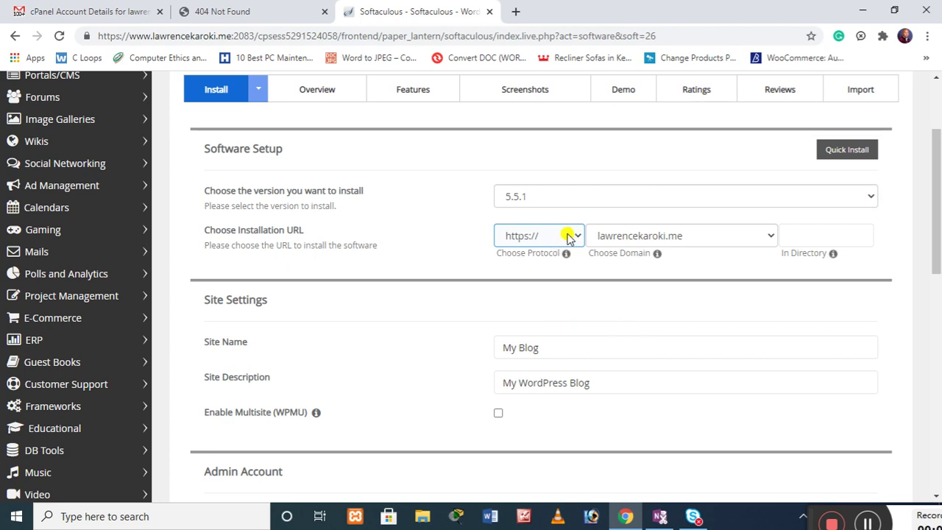
scroll(582, 233, "down", 1)
left_click(799, 163)
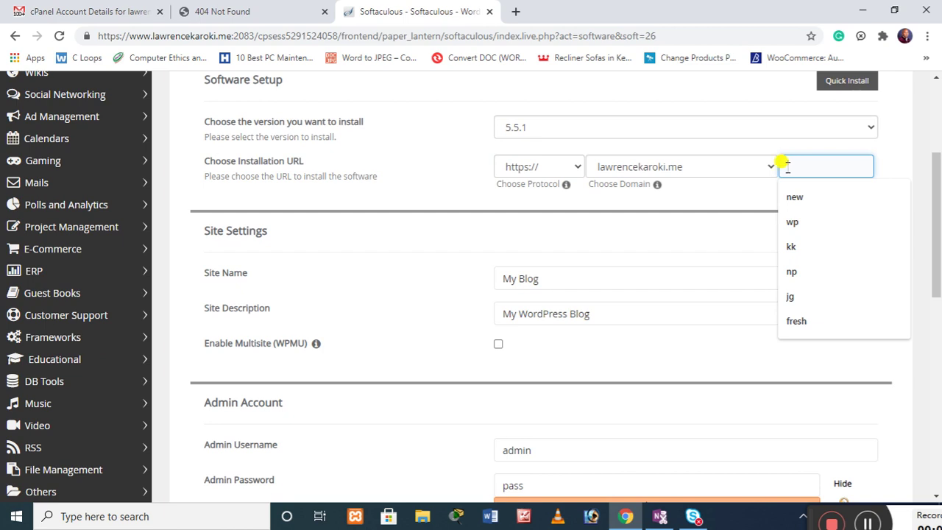
left_click(709, 206)
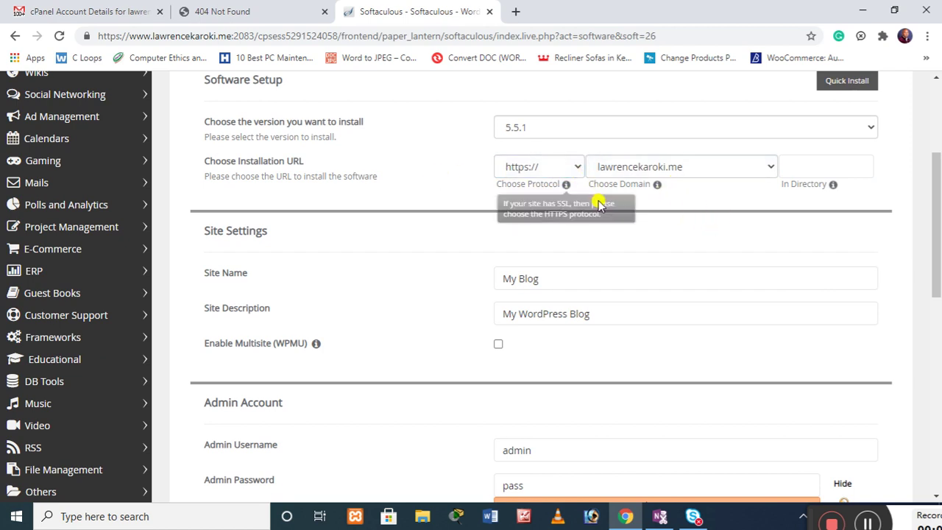
- Replace the site name with the owner's full name and the description with 'About Myself'
left_click_drag(544, 280, 488, 287)
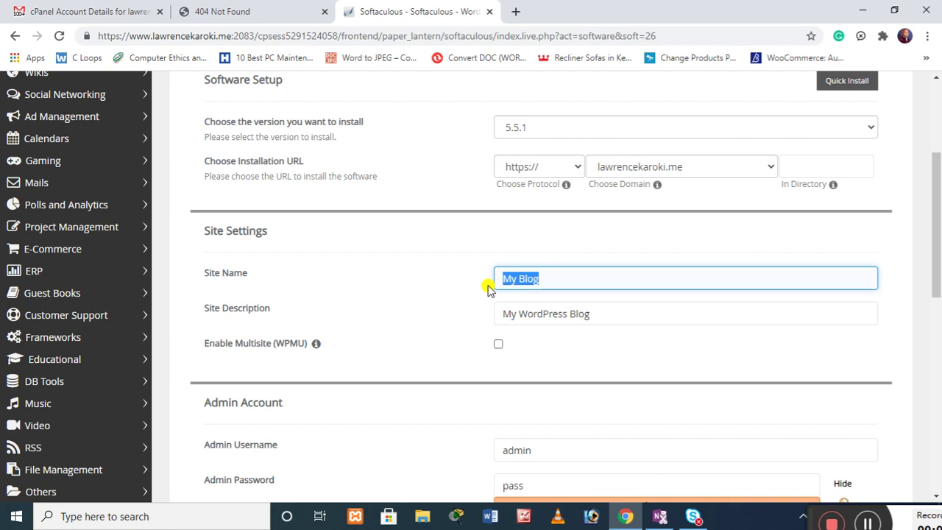
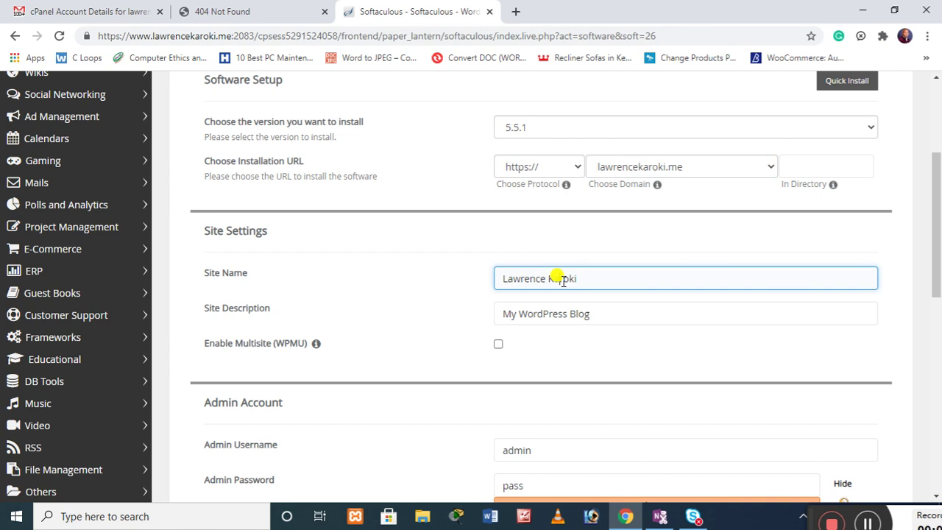
left_click_drag(606, 303, 490, 307)
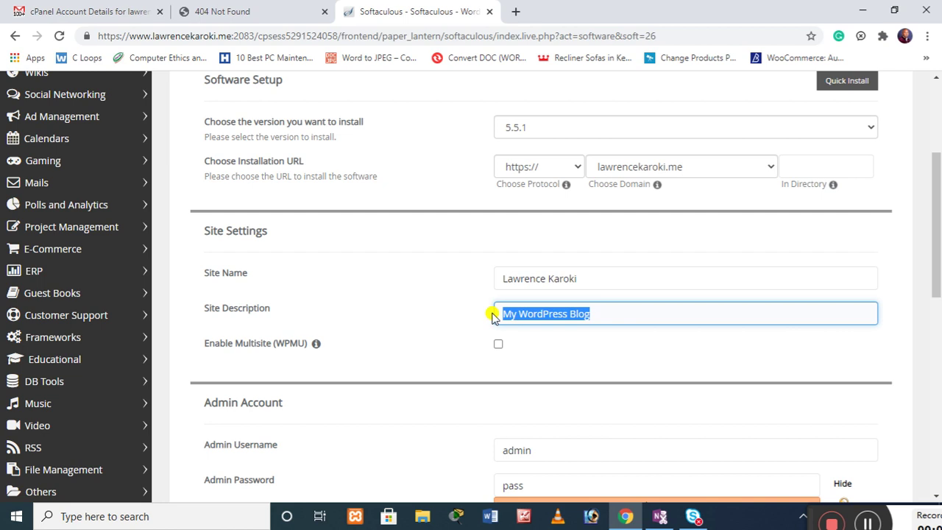
type("About ")
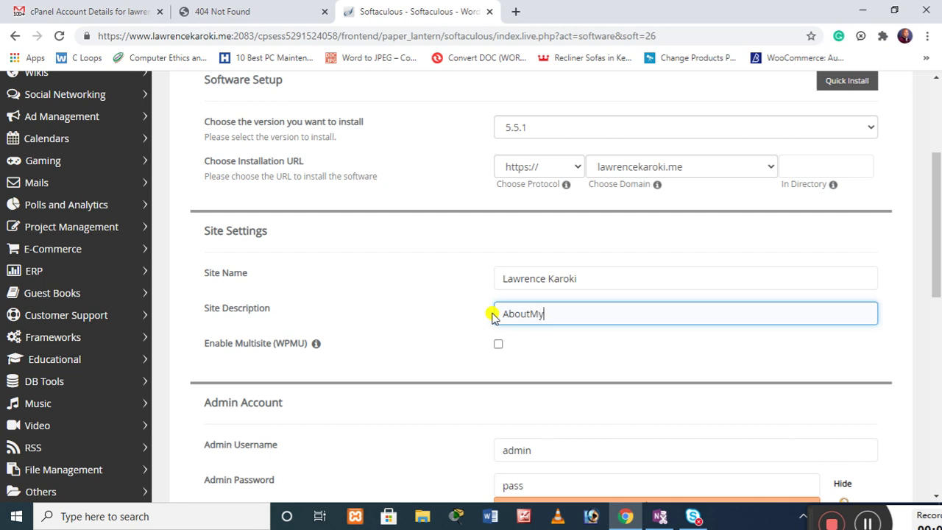
type("Myself")
left_click(529, 313)
- Clear the default admin username
scroll(537, 313, "down", 1)
scroll(533, 313, "down", 2)
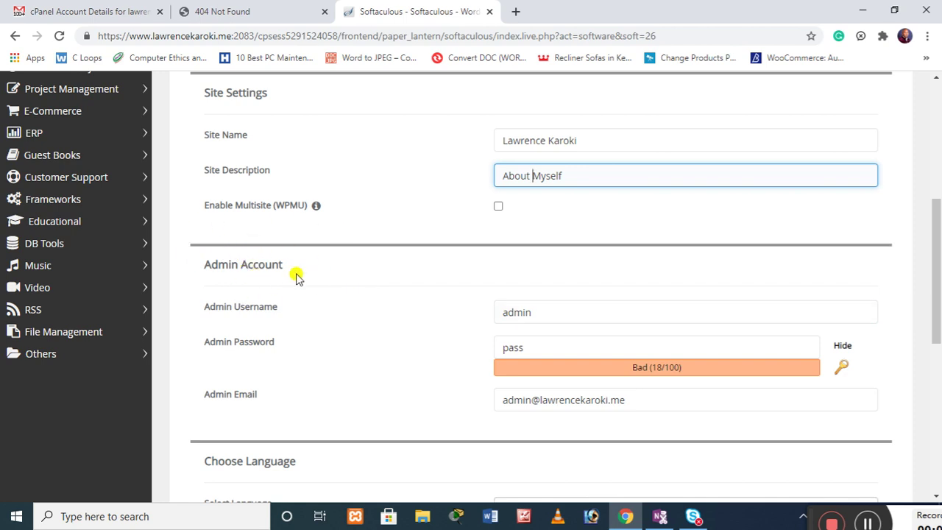
left_click_drag(527, 312, 492, 321)
key("BackSpace")
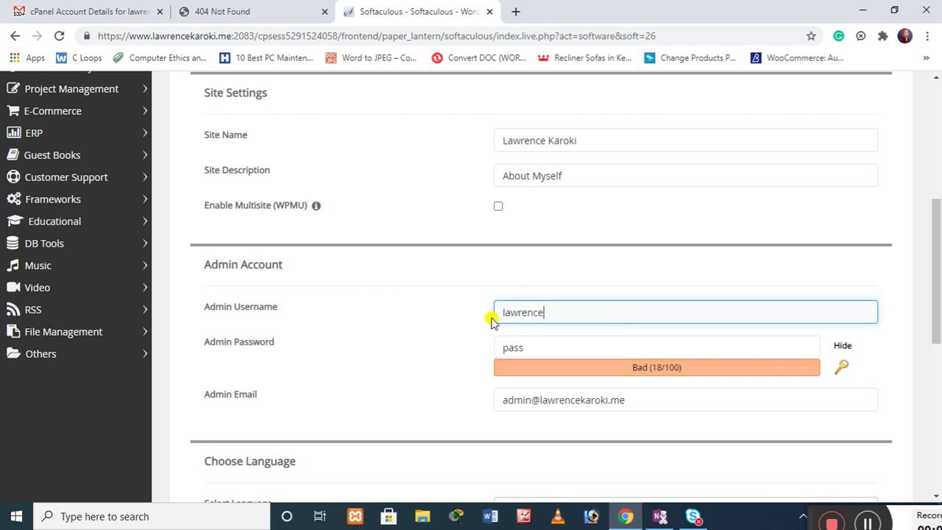
- Replace the weak default admin password with a strong new password
scroll(492, 322, "down", 3)
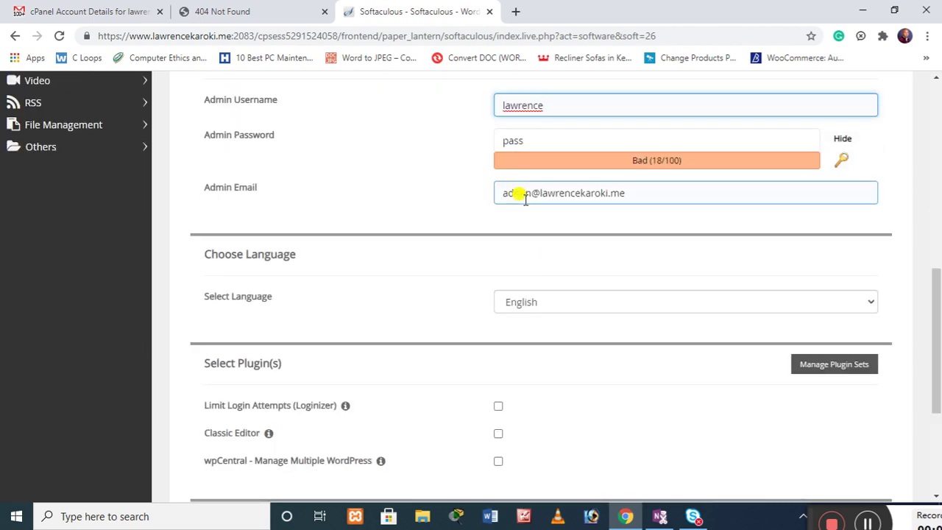
scroll(523, 193, "up", 1)
left_click_drag(530, 209, 471, 223)
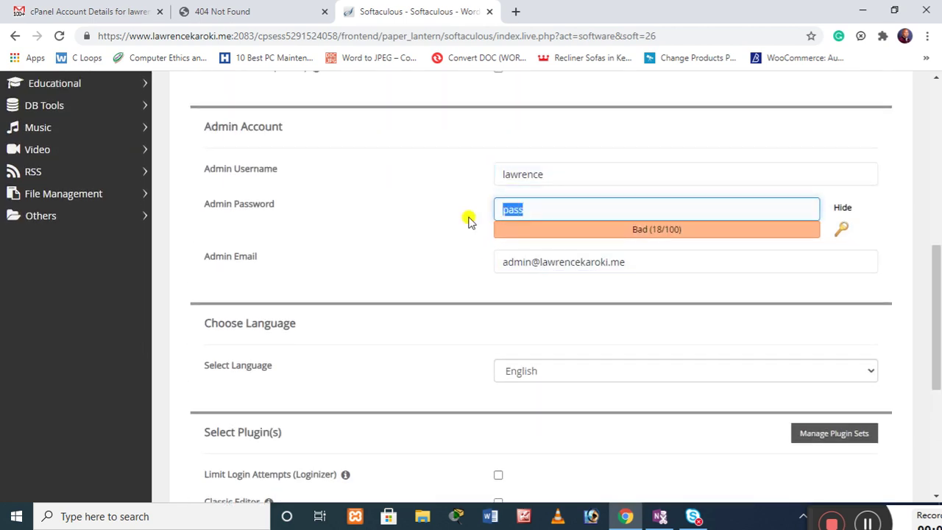
key("BackSpace")
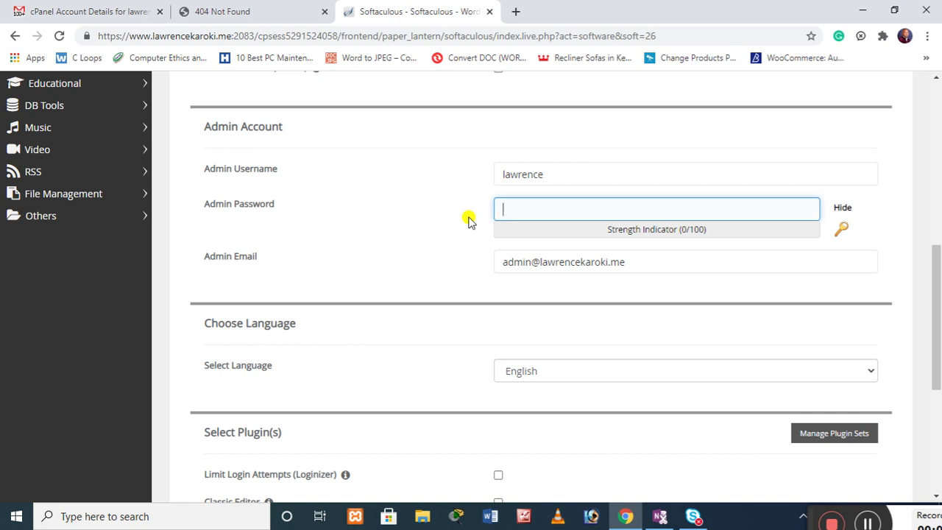
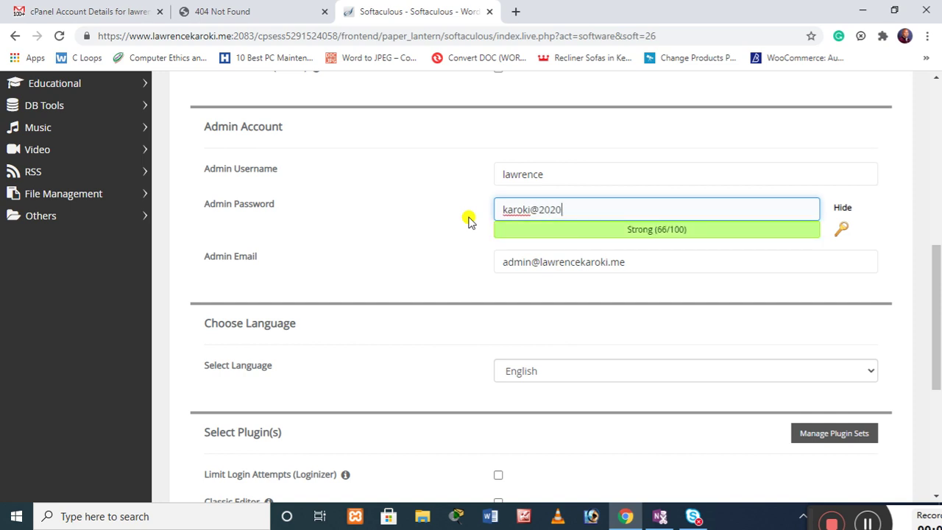
- Replace the 'admin' prefix of the admin e-mail address with a new prefix
left_click_drag(532, 263, 473, 267)
key("BackSpace")
type("info")
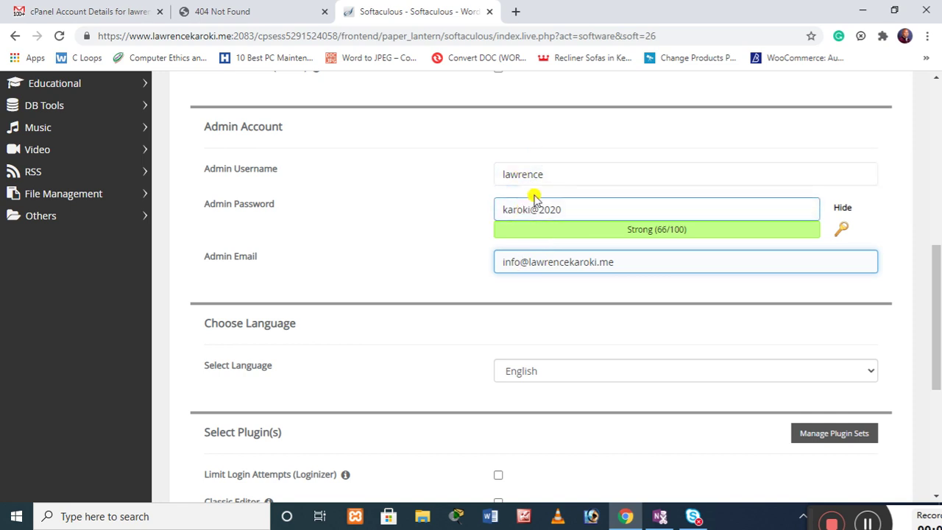
scroll(534, 197, "down", 2)
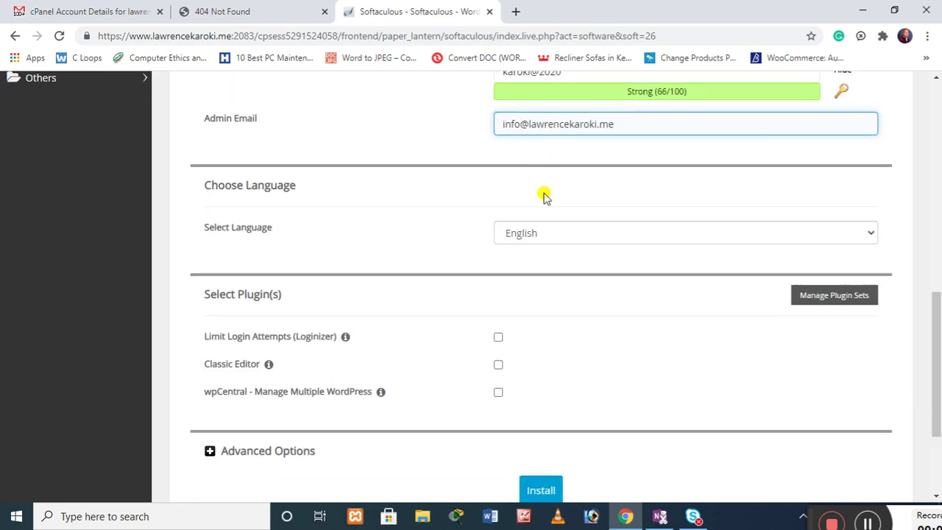
scroll(546, 210, "down", 1)
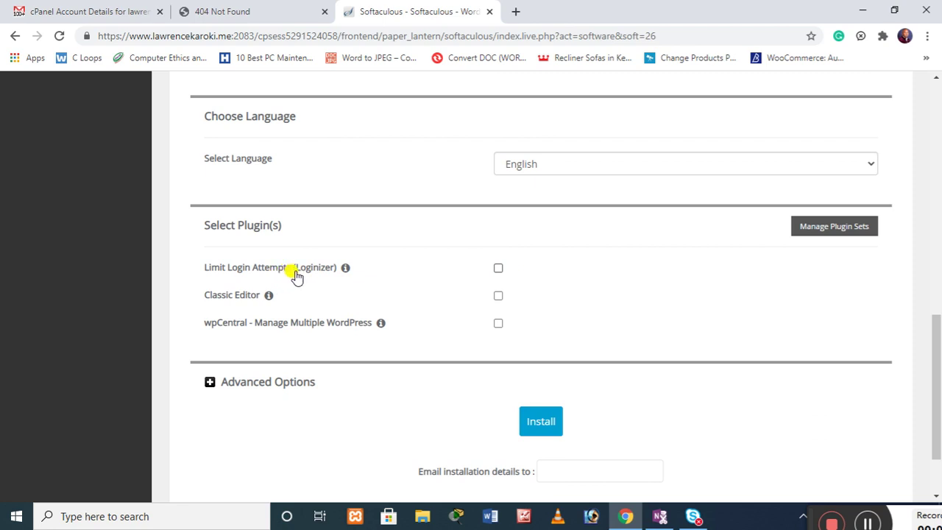
mouse_move(343, 270)
scroll(387, 274, "down", 2)
scroll(387, 273, "up", 3)
scroll(390, 273, "down", 3)
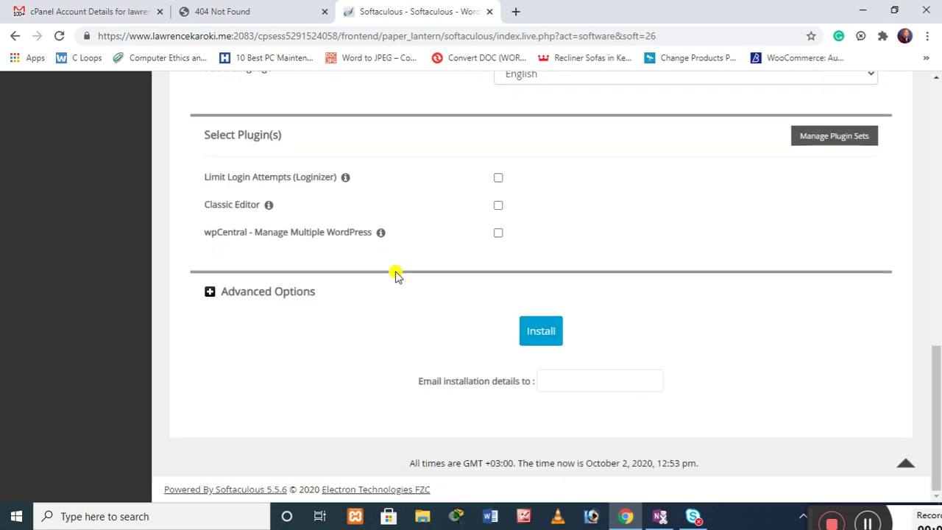
left_click(552, 337)
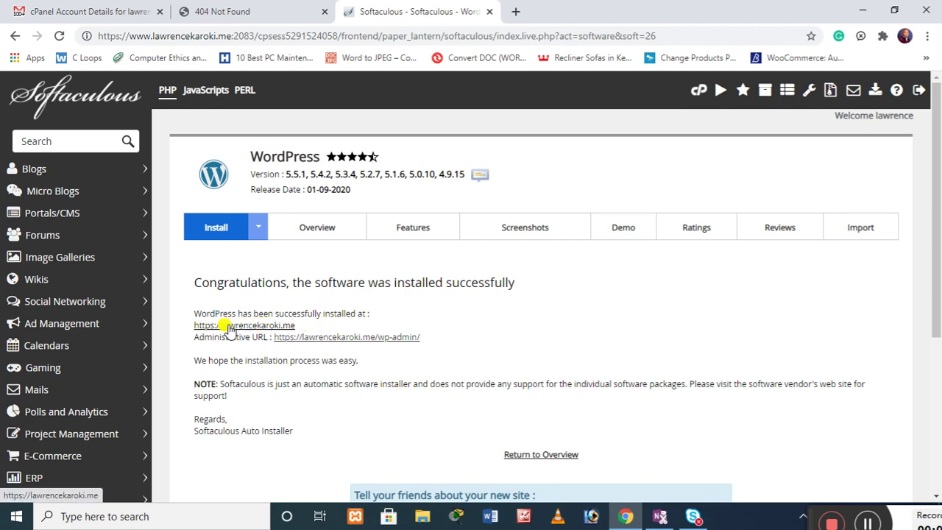
- Open the newly installed site's URL in a new tab
left_click(224, 325)
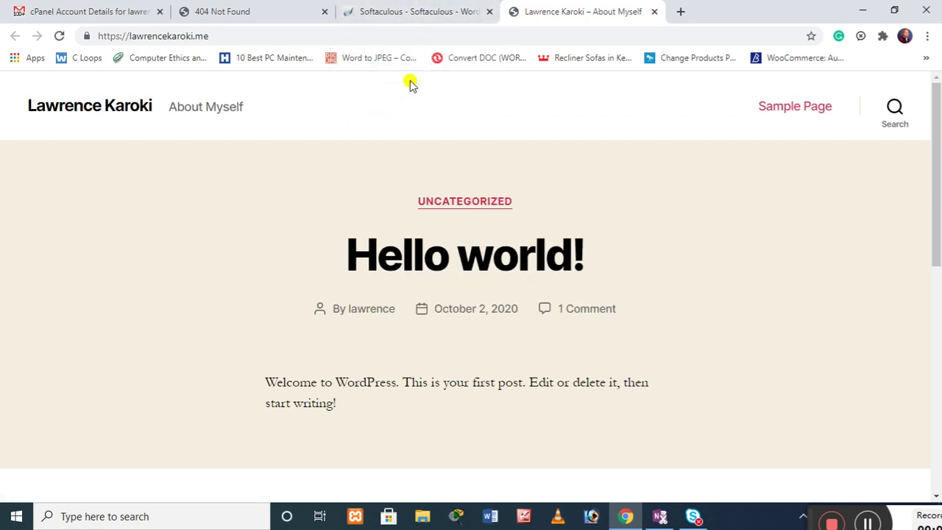
- Open the new site's wp-admin dashboard from the success page, then log out of WordPress
left_click(419, 12)
left_click(337, 336)
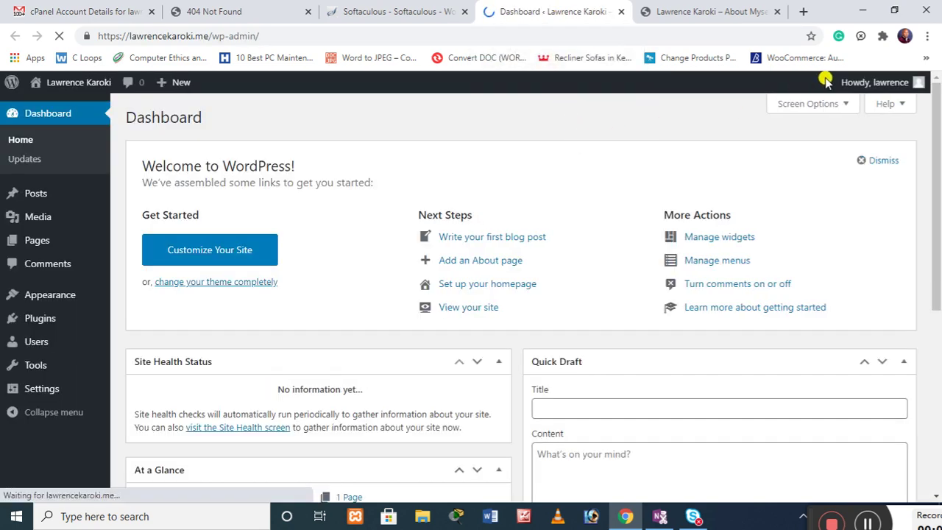
mouse_move(919, 82)
left_click(836, 151)
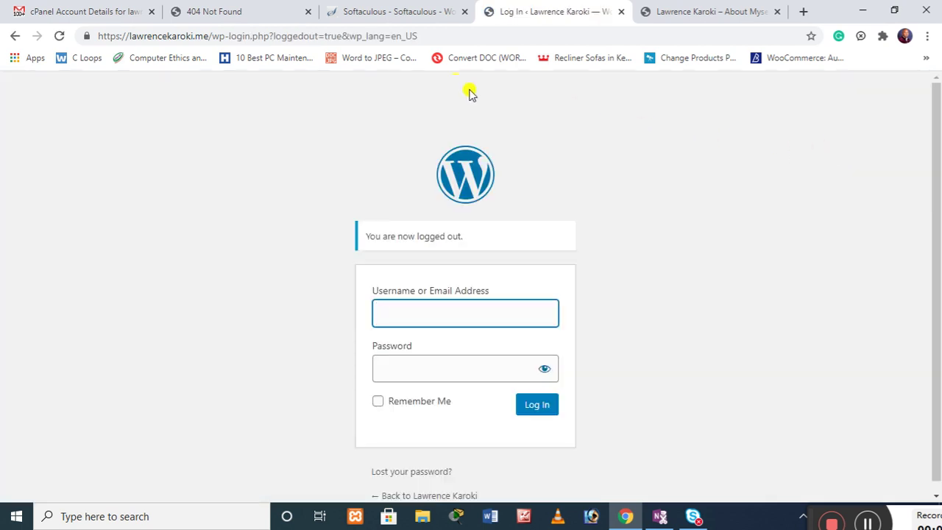
left_click(450, 36)
- Replace the login path in the address with wp-admin
left_click_drag(450, 36, 212, 35)
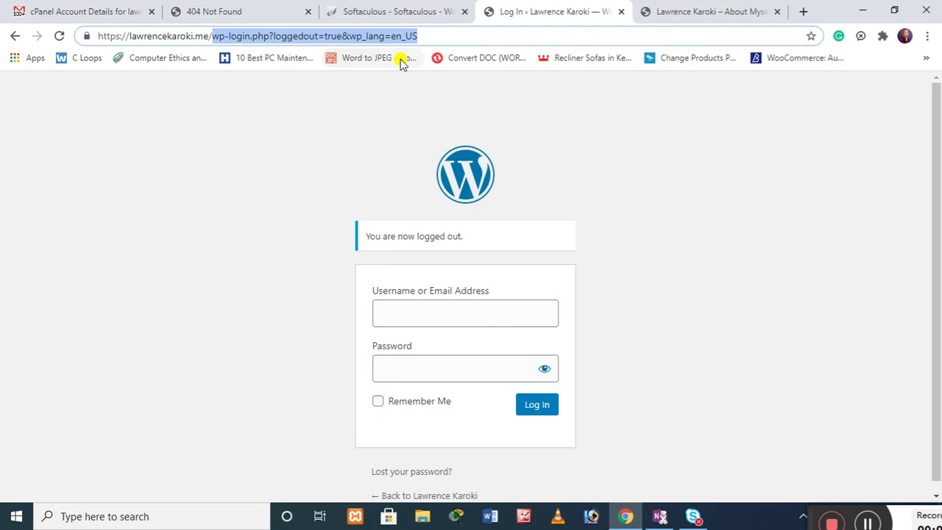
key("BackSpace")
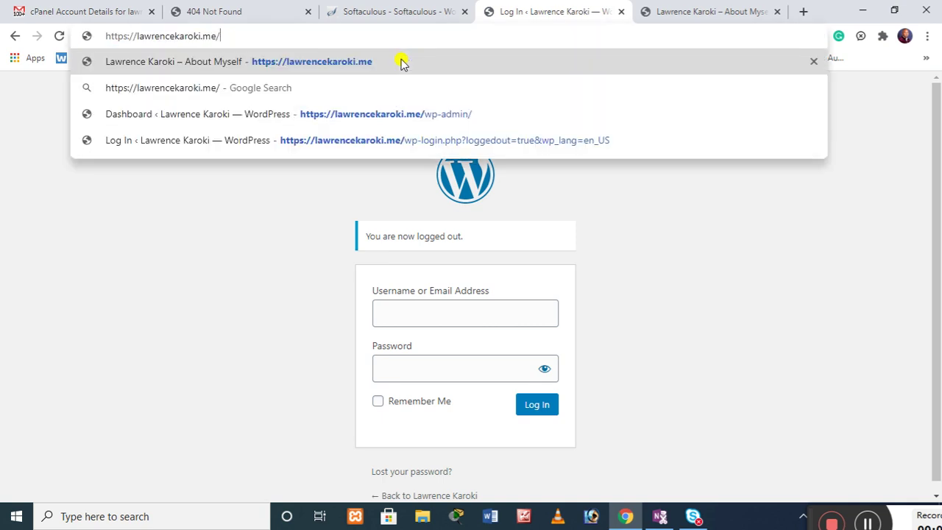
type("wp-admin")
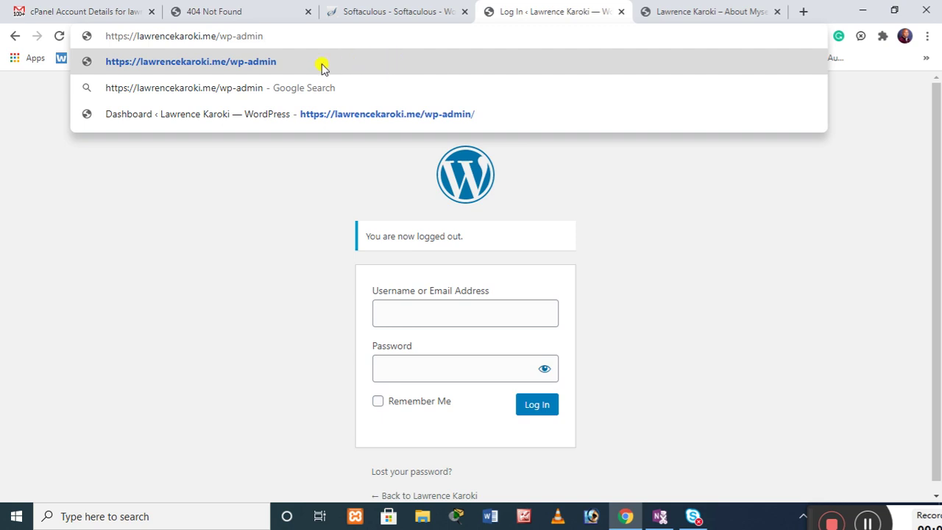
- Log back in to WordPress with the admin username and password, leaving Remember Me off
left_click(294, 198)
left_click(392, 313)
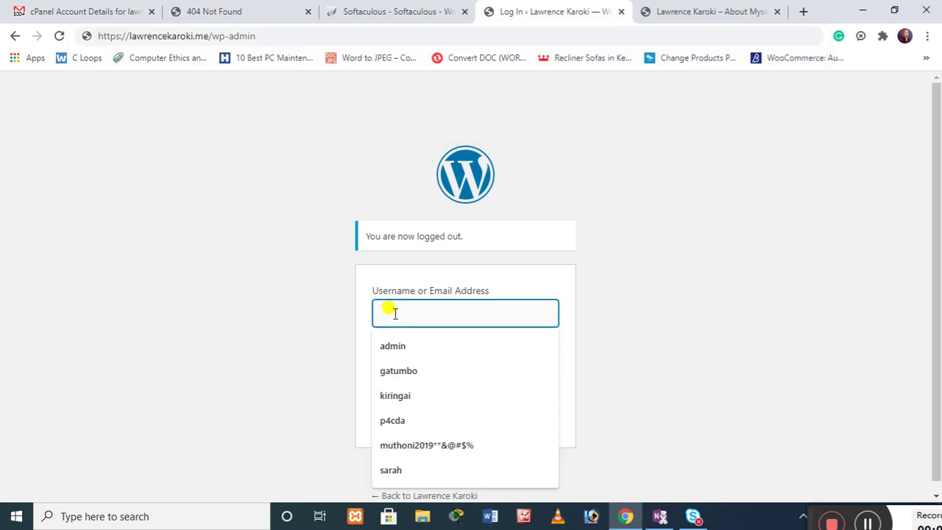
type("lawrence")
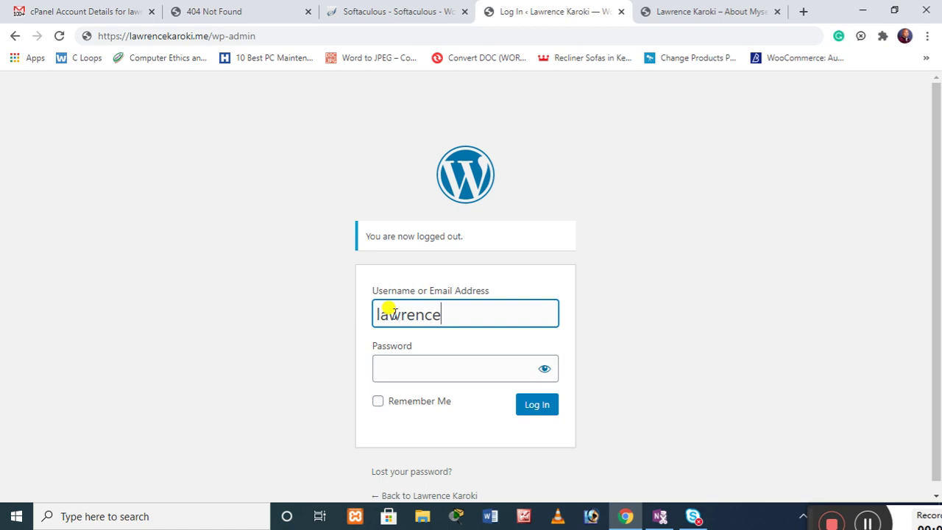
key("Tab")
type("******")
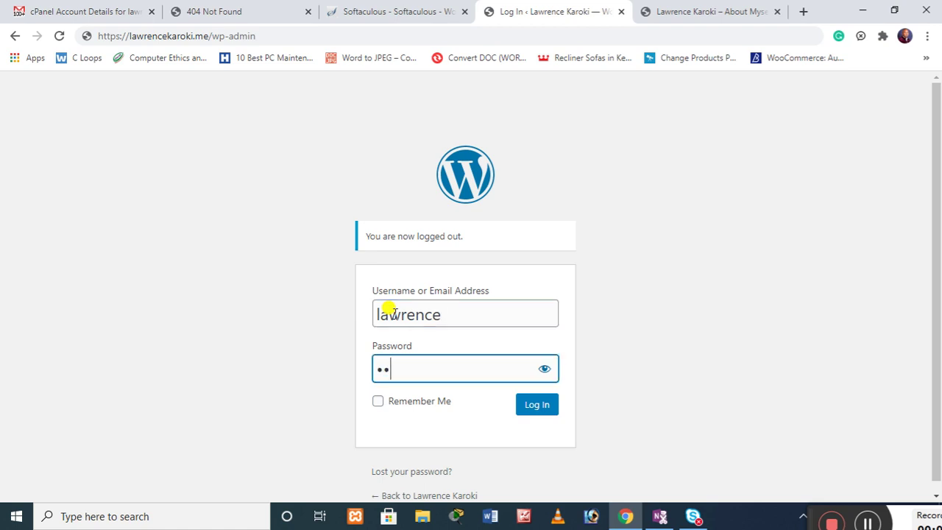
type("*****")
scroll(452, 293, "down", 1)
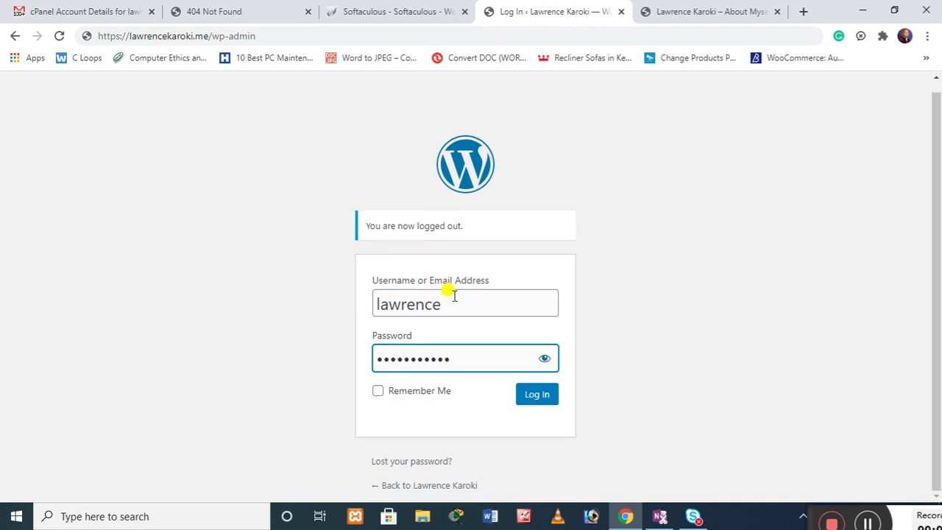
left_click(435, 393)
left_click(427, 391)
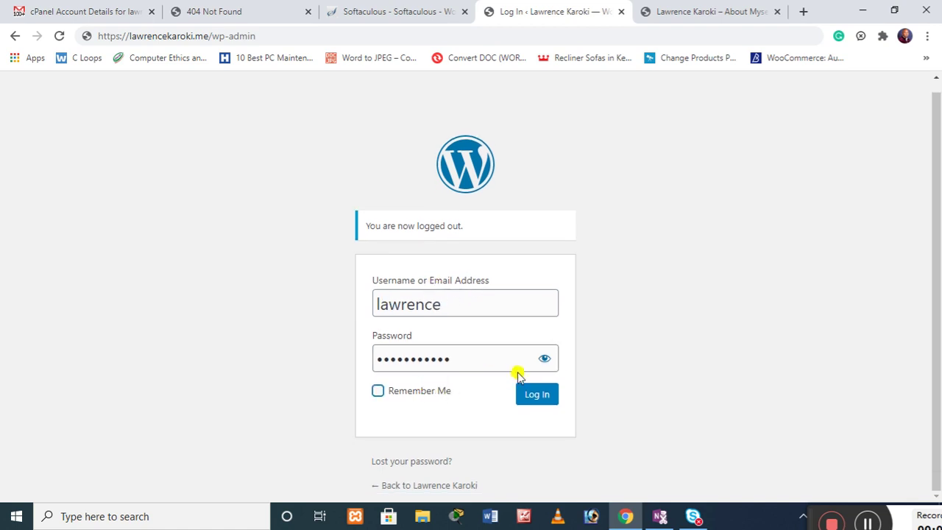
left_click(529, 397)
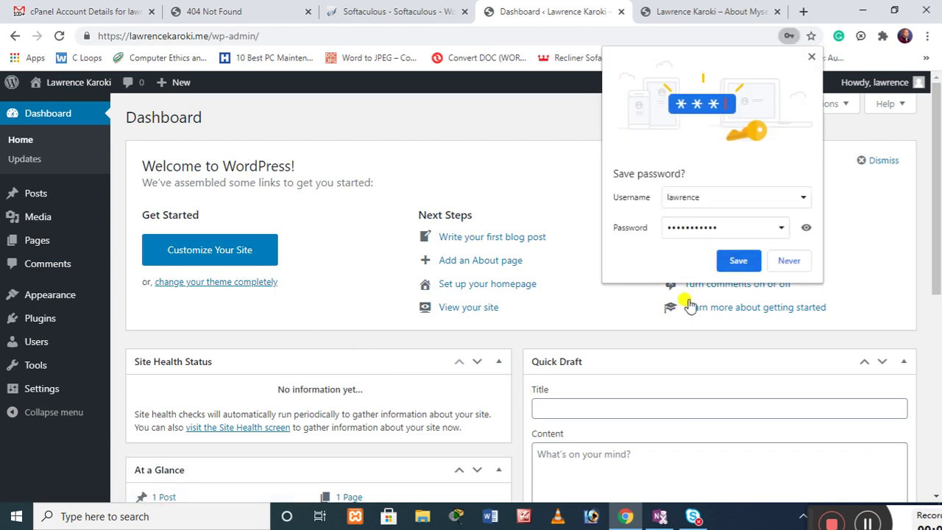
- Save the admin password in the browser and scroll through the new Dashboard
left_click(737, 260)
scroll(309, 288, "down", 5)
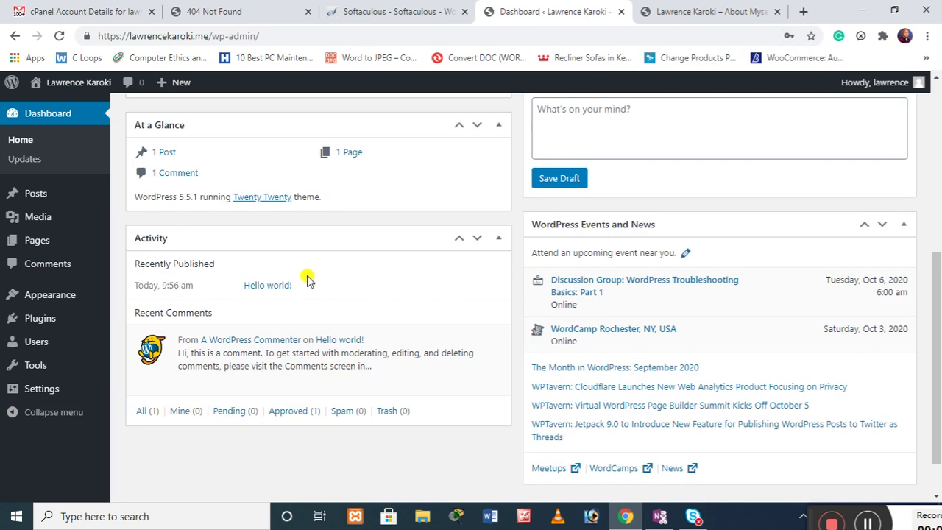
scroll(307, 280, "up", 5)
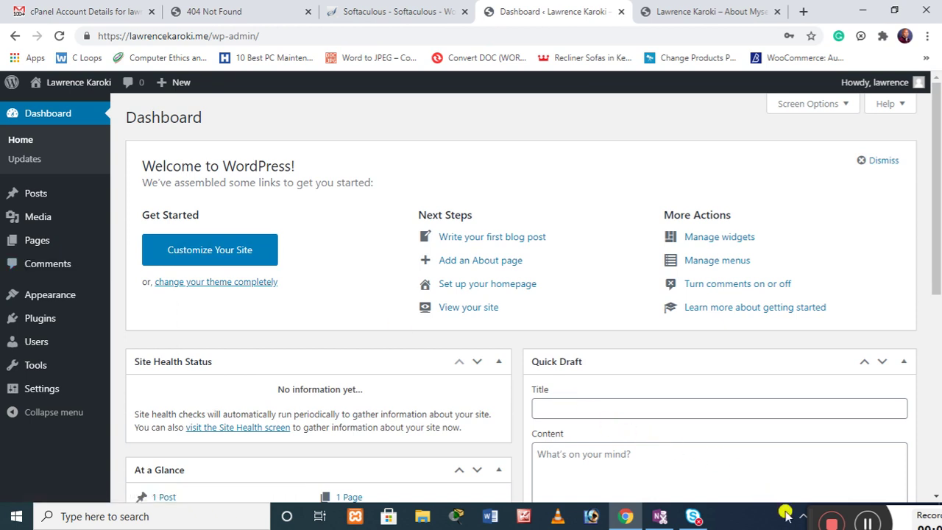
left_click_drag(807, 519, 727, 525)
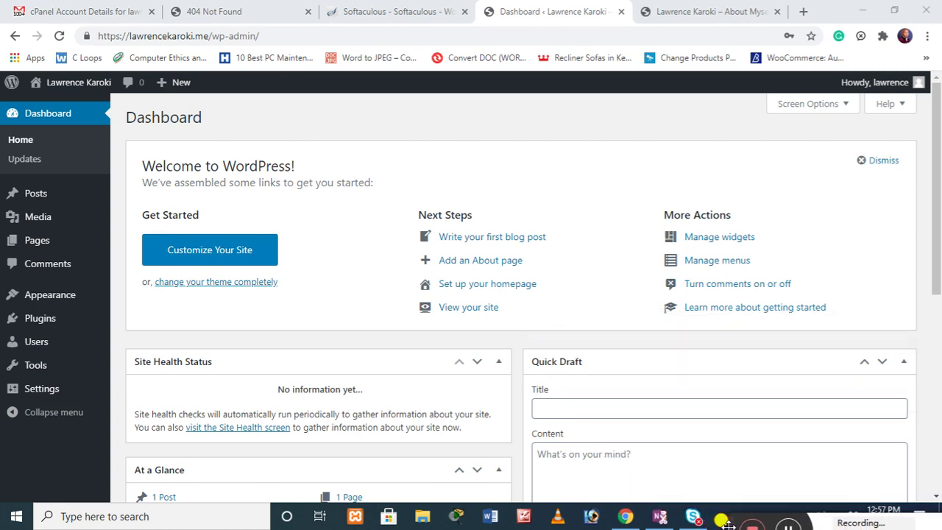